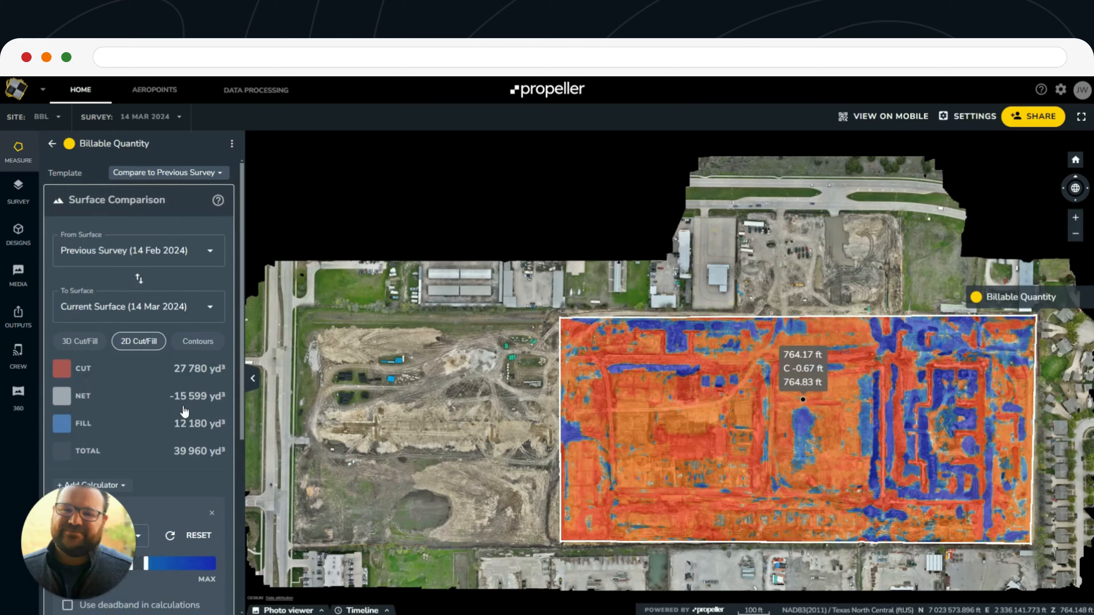
# Review the Billable Quantity surface comparison and start a Stockpile and Measurement Report.
pyautogui.scroll(-3, 184, 412)
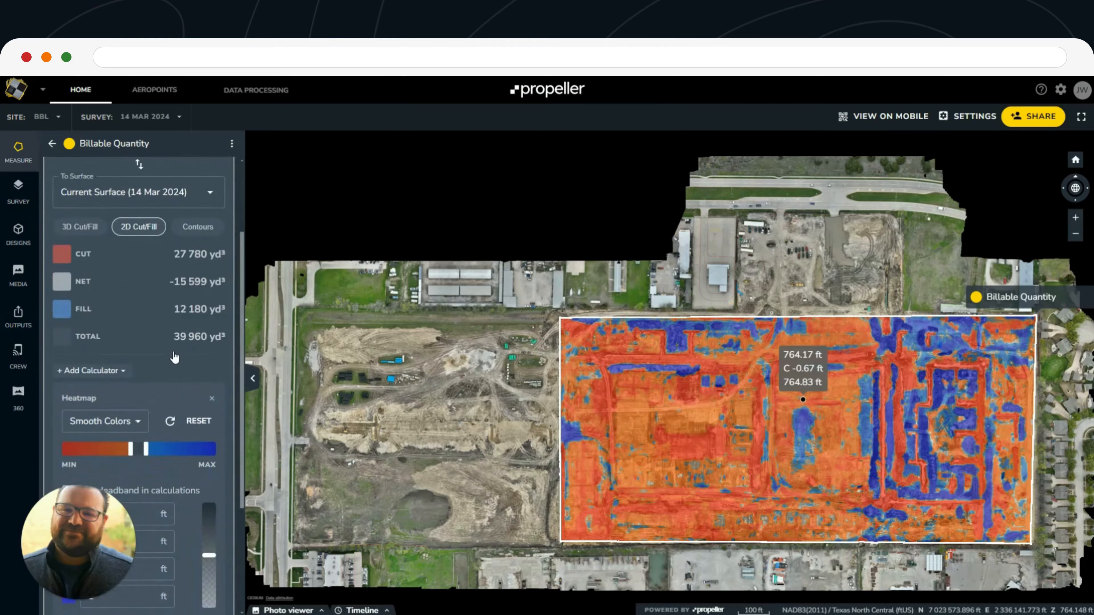
pyautogui.scroll(-4, 174, 357)
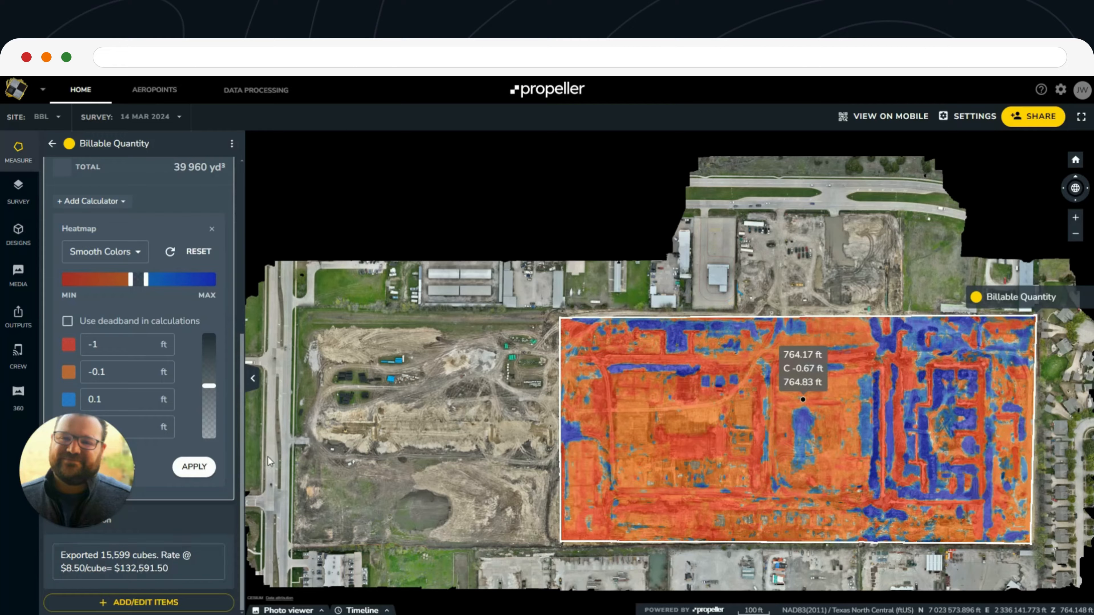
pyautogui.click(18, 317)
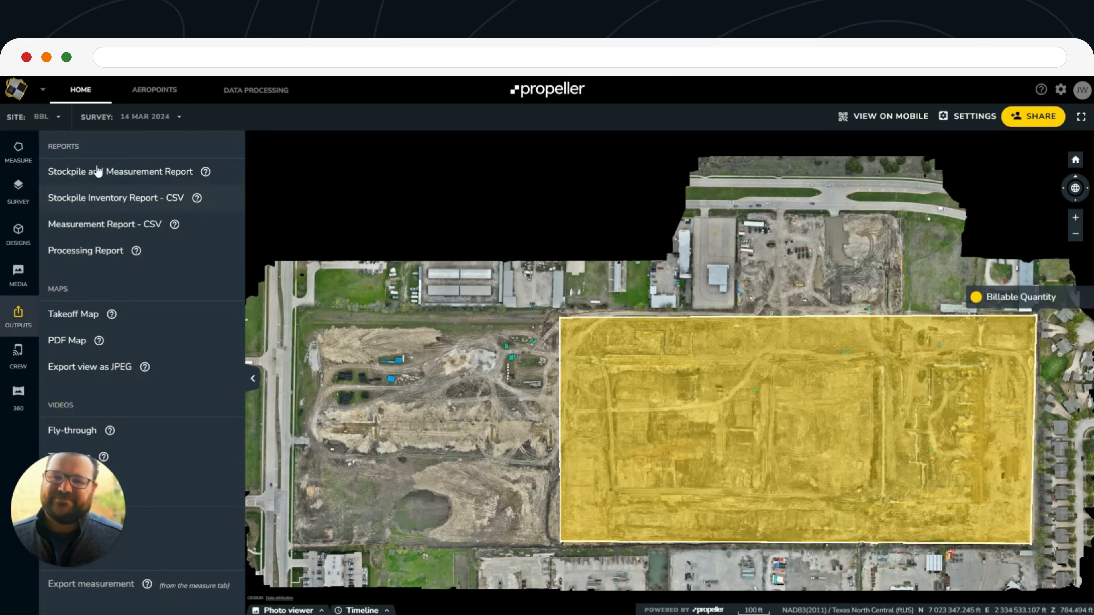
pyautogui.click(106, 180)
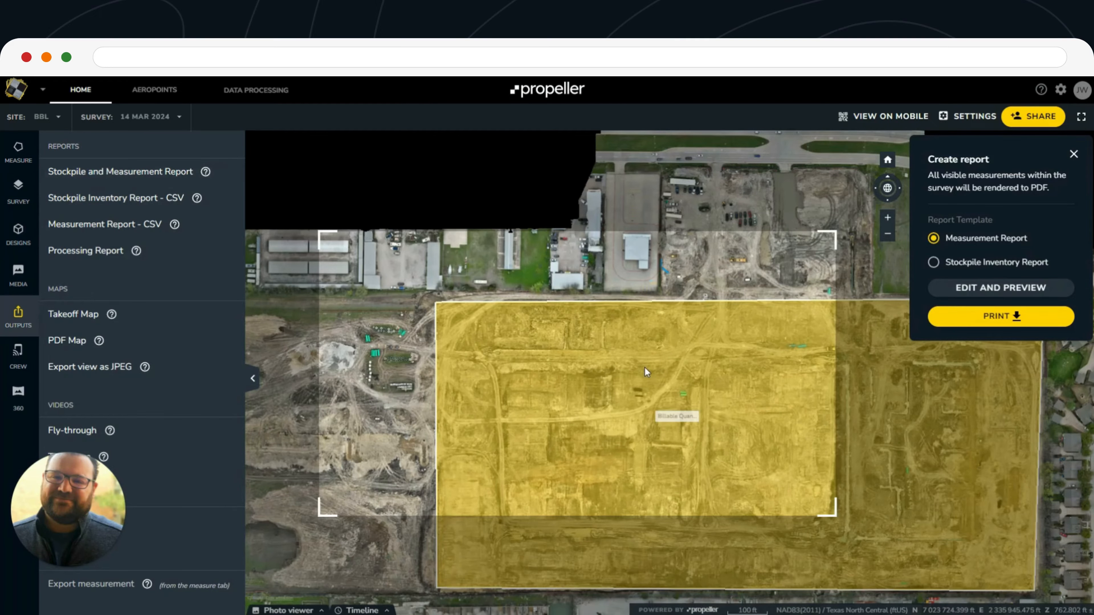
# Recentre the map on the Billable Quantity area and enlarge the report frame so it encloses the whole measurement.
pyautogui.scroll(-1, 644, 368)
pyautogui.scroll(-1, 656, 382)
pyautogui.moveTo(609, 346)
pyautogui.mouseDown()
pyautogui.moveTo(597, 329)
pyautogui.moveTo(539, 317)
pyautogui.moveTo(513, 340)
pyautogui.mouseUp()
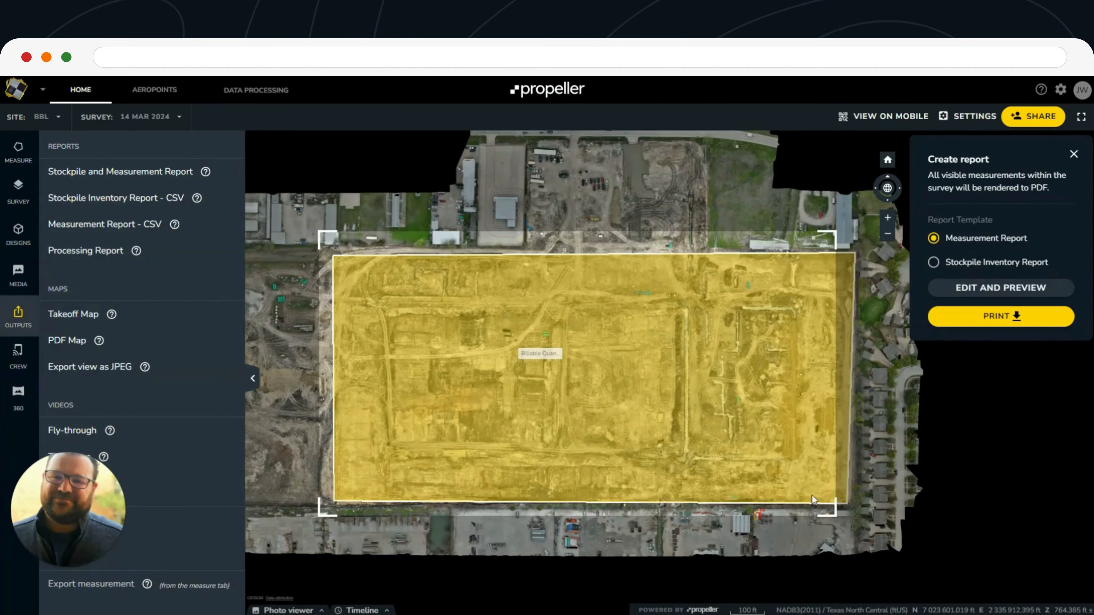
pyautogui.moveTo(836, 509); pyautogui.dragTo(857, 517)
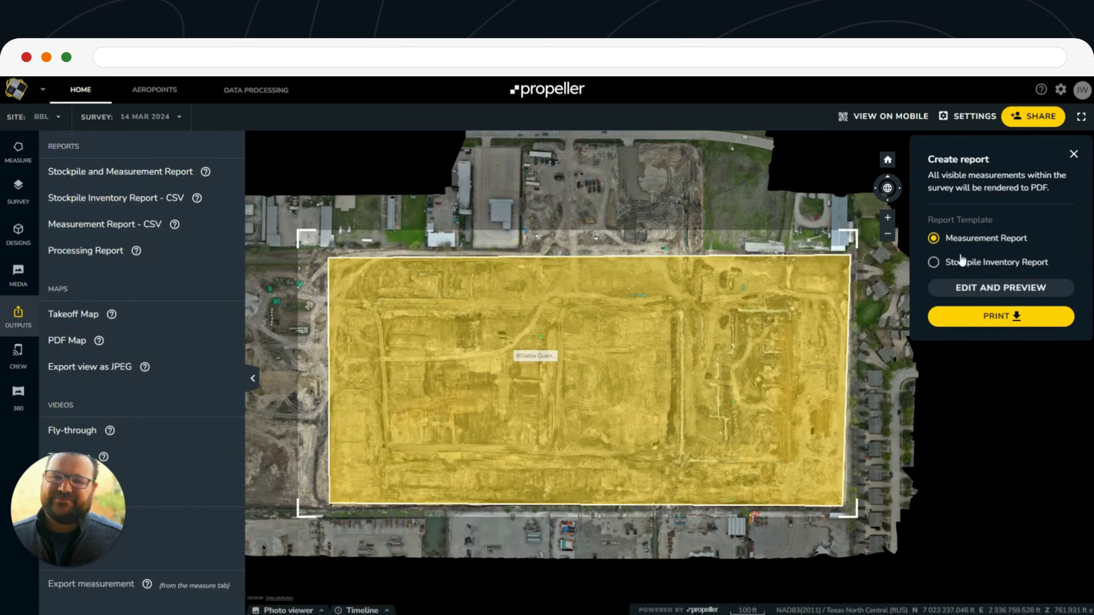
# Open the Measurement Report template for editing and preview its title page and site overview map.
pyautogui.click(1000, 293)
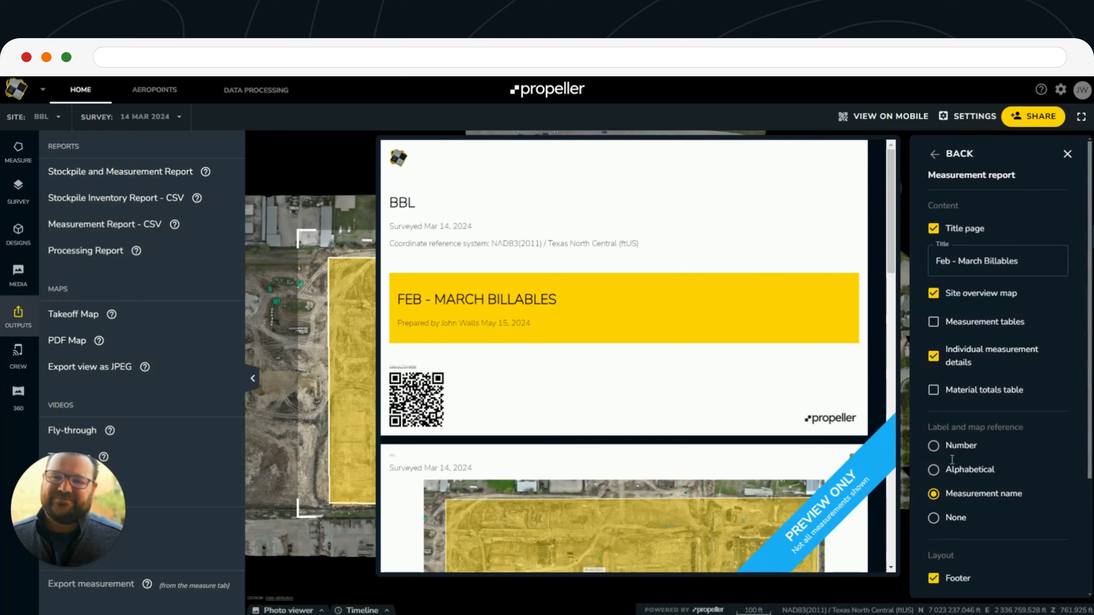
pyautogui.scroll(-1, 724, 437)
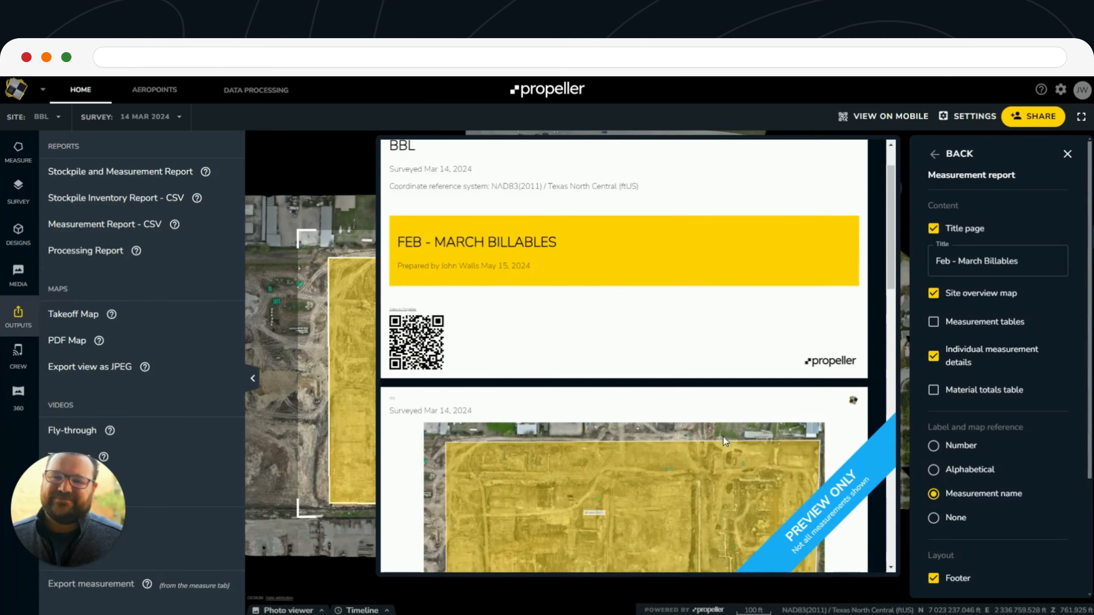
pyautogui.scroll(-1, 715, 474)
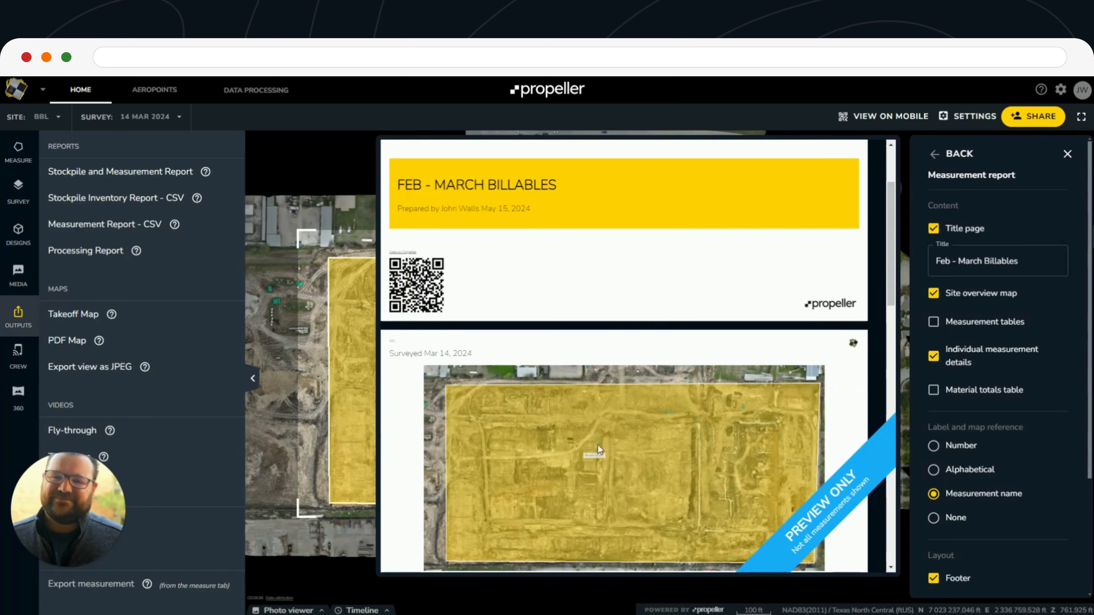
# Check the report's paper size choices and print options, keeping Legal (8.5" × 14") in landscape.
pyautogui.scroll(-2, 931, 446)
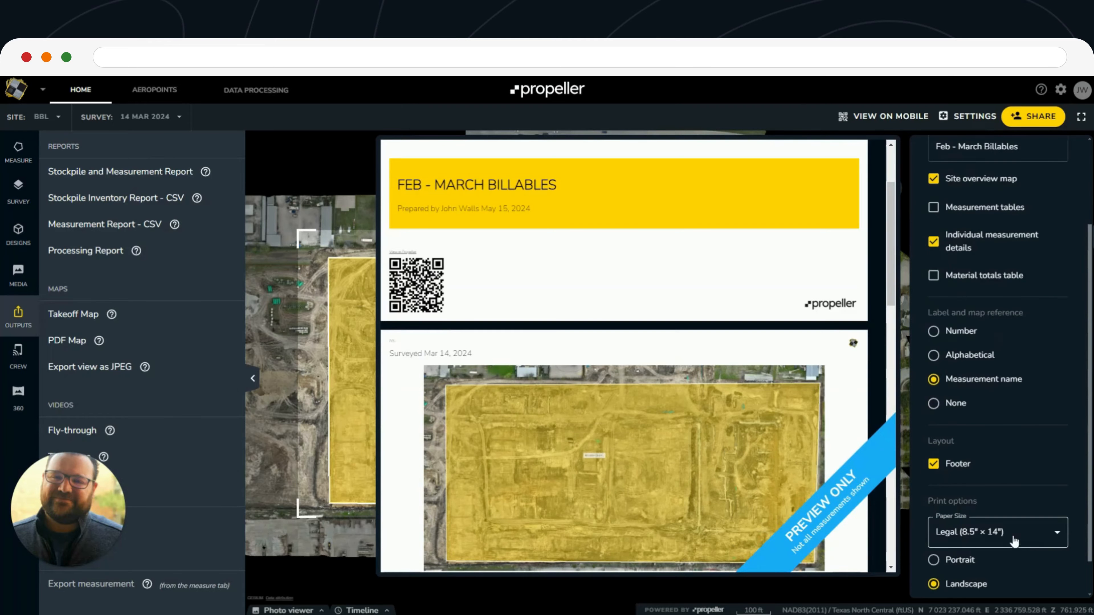
pyautogui.click(1051, 531)
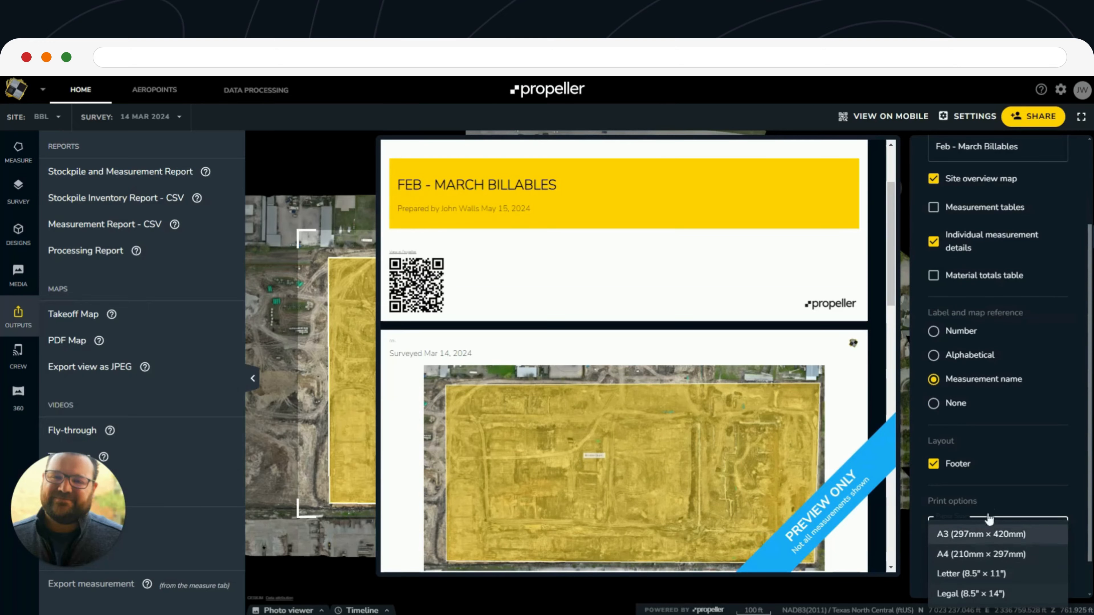
pyautogui.click(1009, 478)
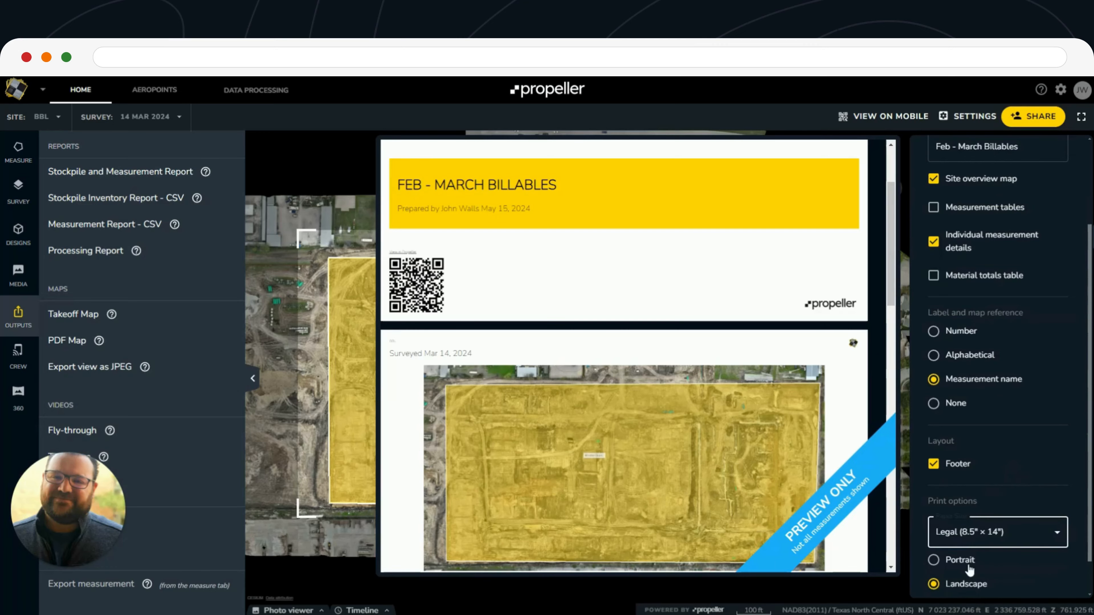
pyautogui.scroll(-2, 967, 569)
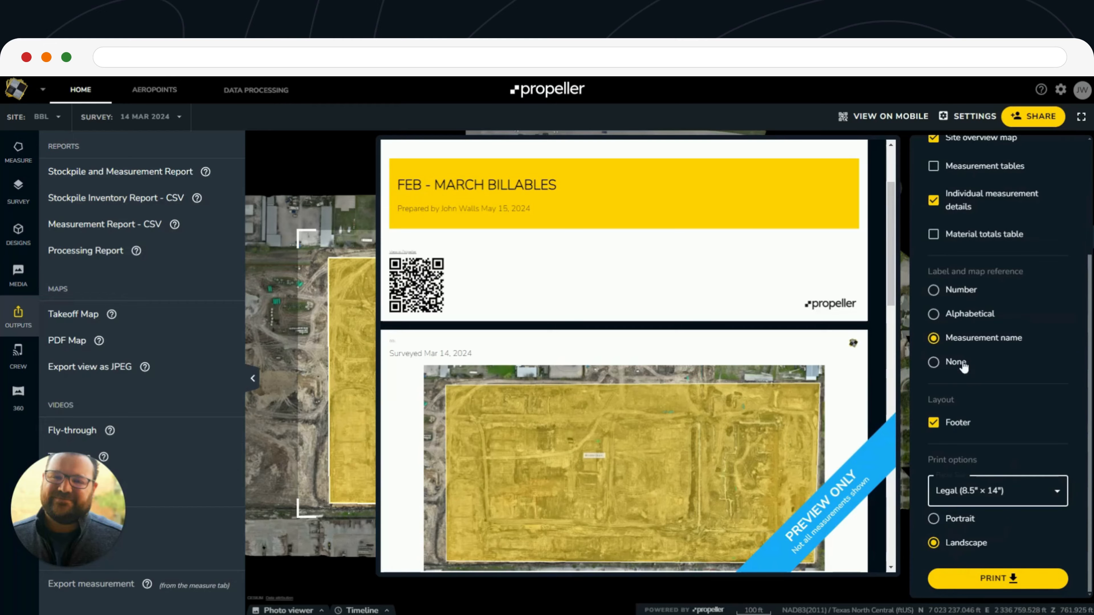
# Review the report preview from the title page through the site overview map to the Billable Quantity details.
pyautogui.scroll(3, 930, 362)
pyautogui.scroll(3, 777, 328)
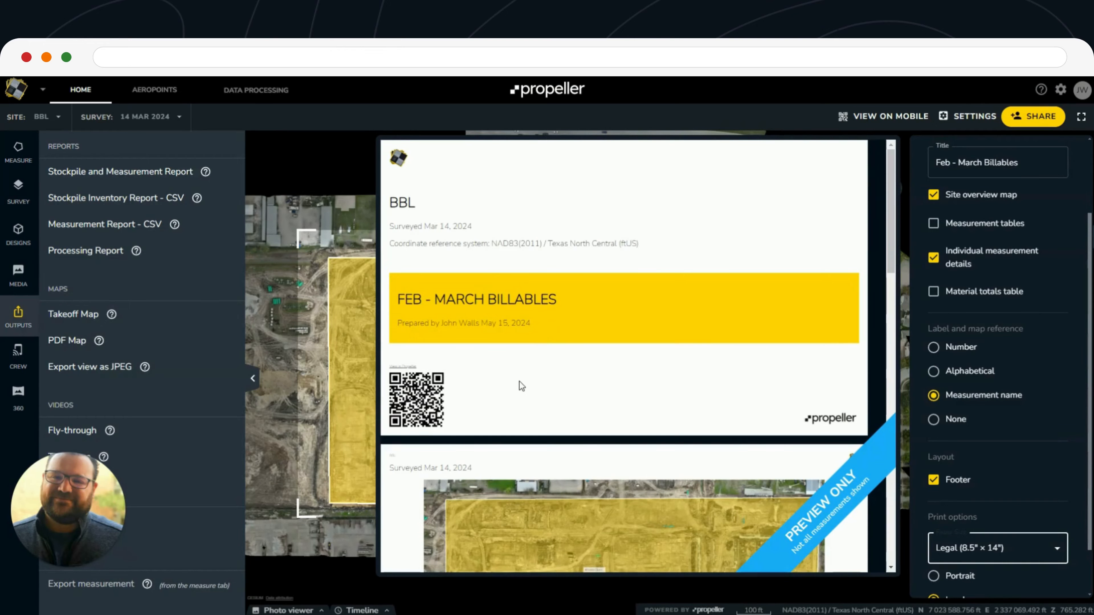
pyautogui.scroll(-1, 430, 257)
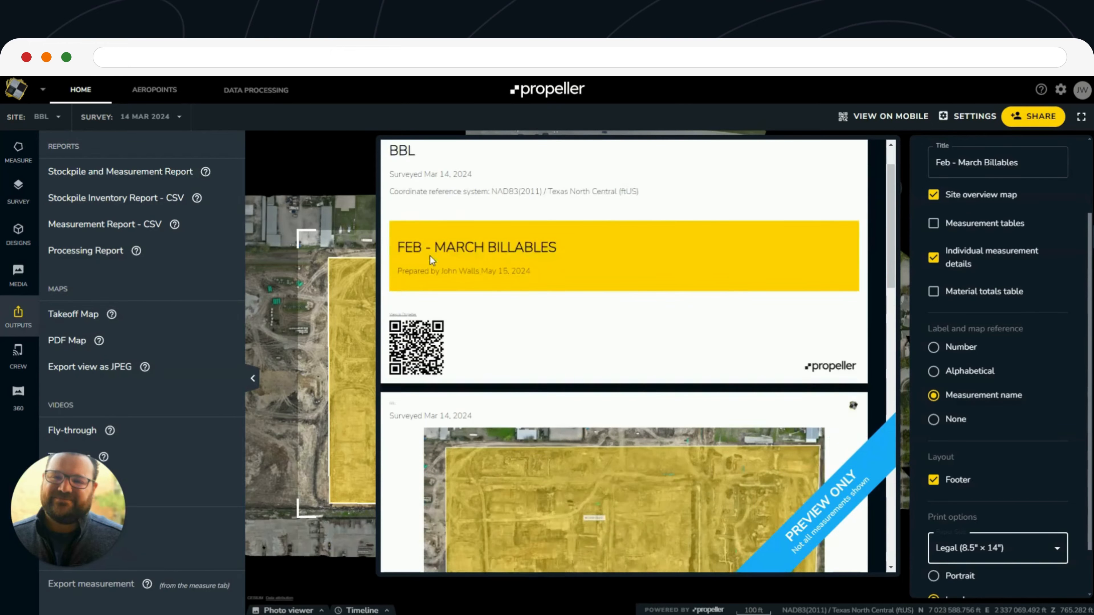
pyautogui.scroll(-1, 430, 255)
pyautogui.scroll(-1, 493, 273)
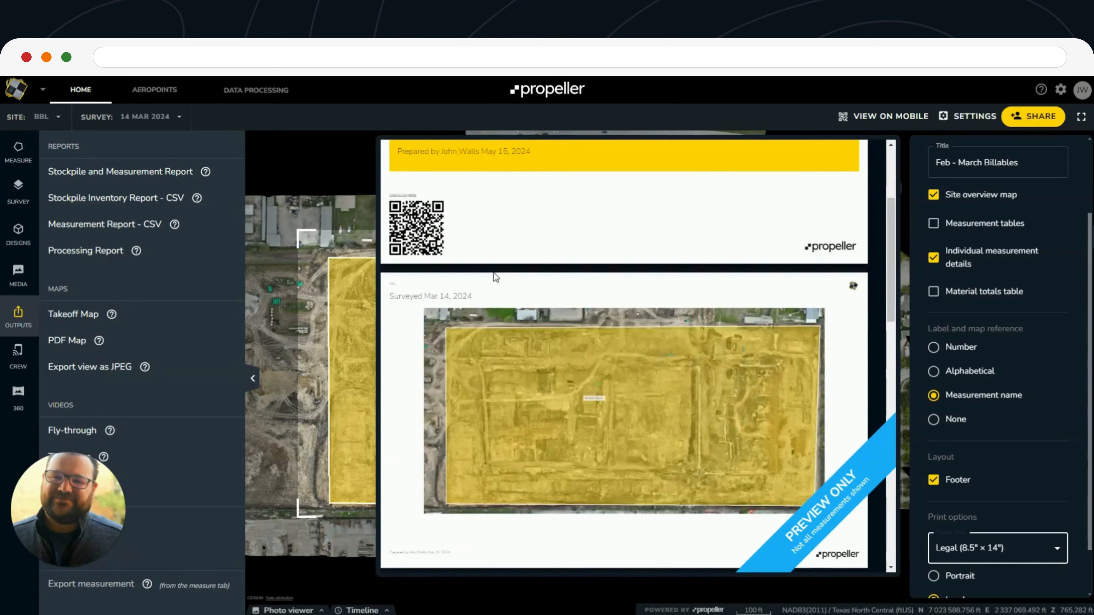
pyautogui.scroll(-2, 701, 292)
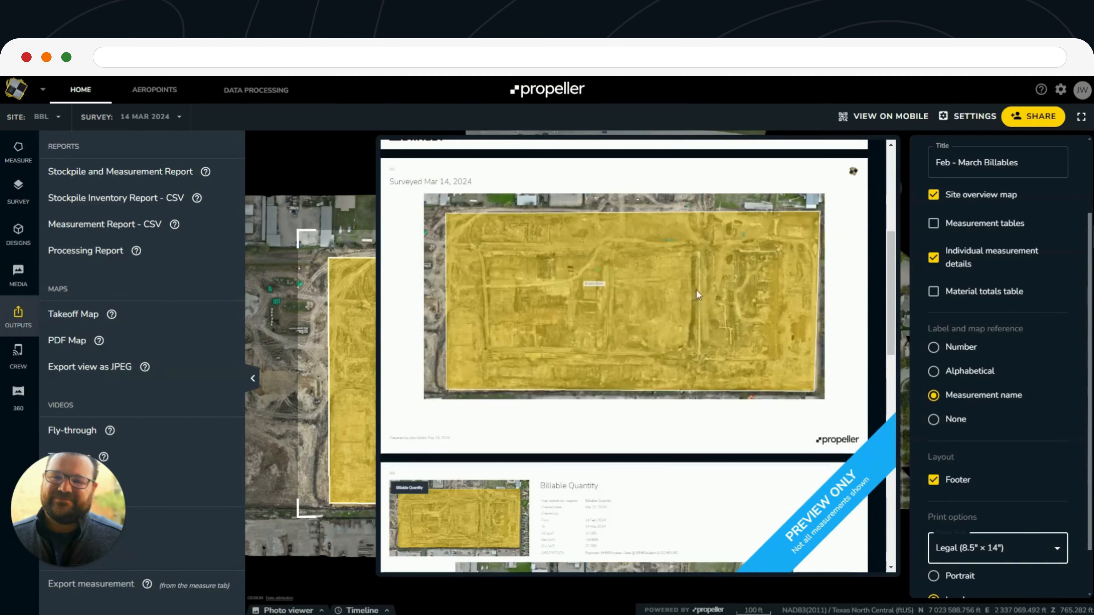
pyautogui.scroll(2, 686, 319)
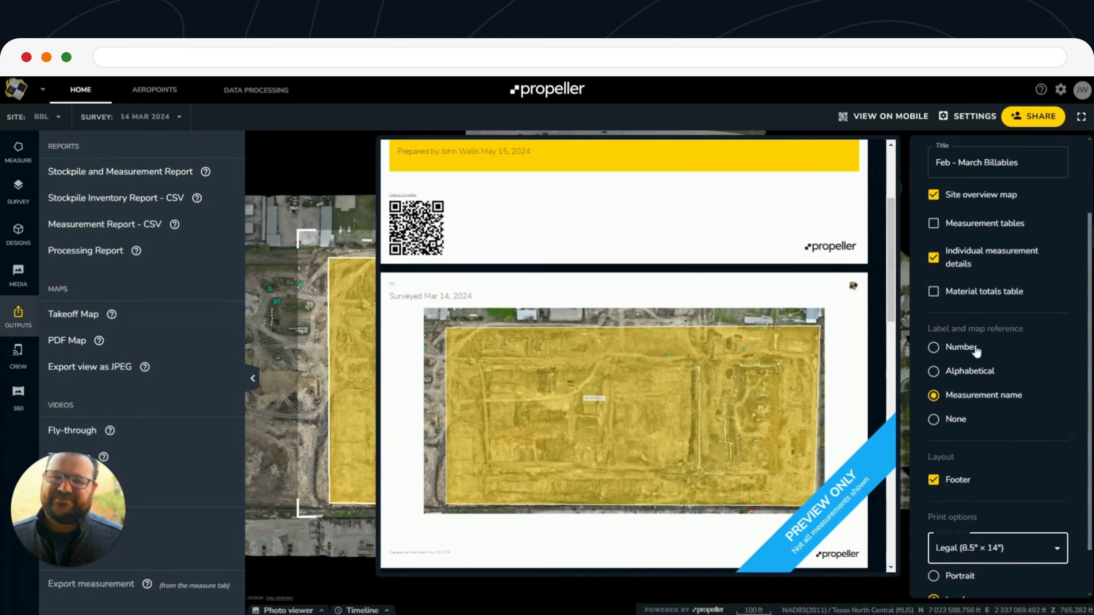
# Examine the title page, QR code and site overview heatmap in the generated Feb - March Billables PDF.
pyautogui.scroll(-1, 1011, 400)
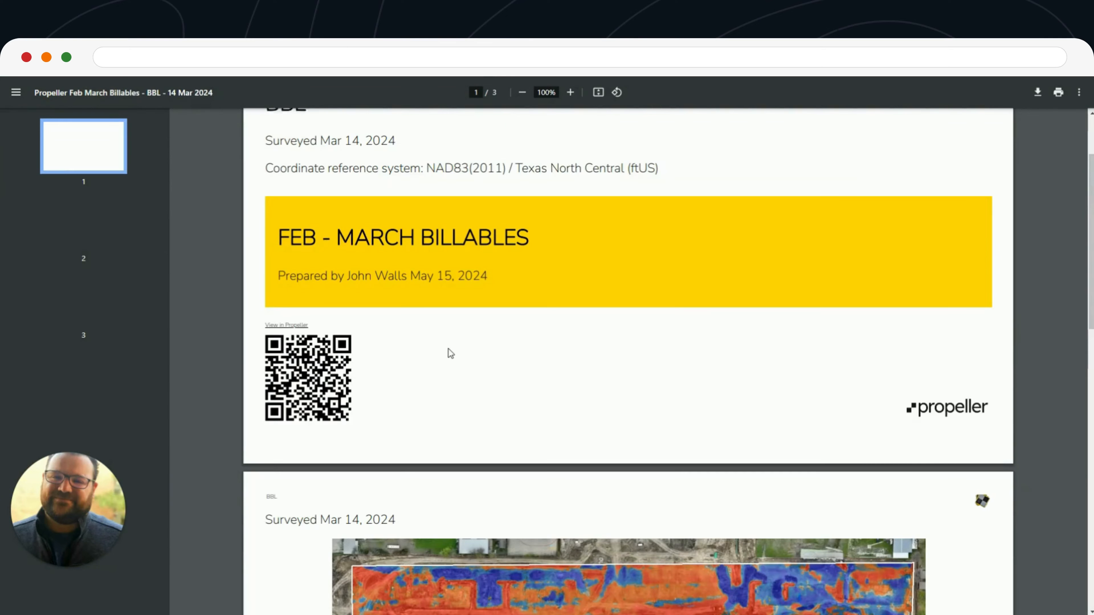
pyautogui.scroll(1, 448, 349)
pyautogui.scroll(-1, 447, 349)
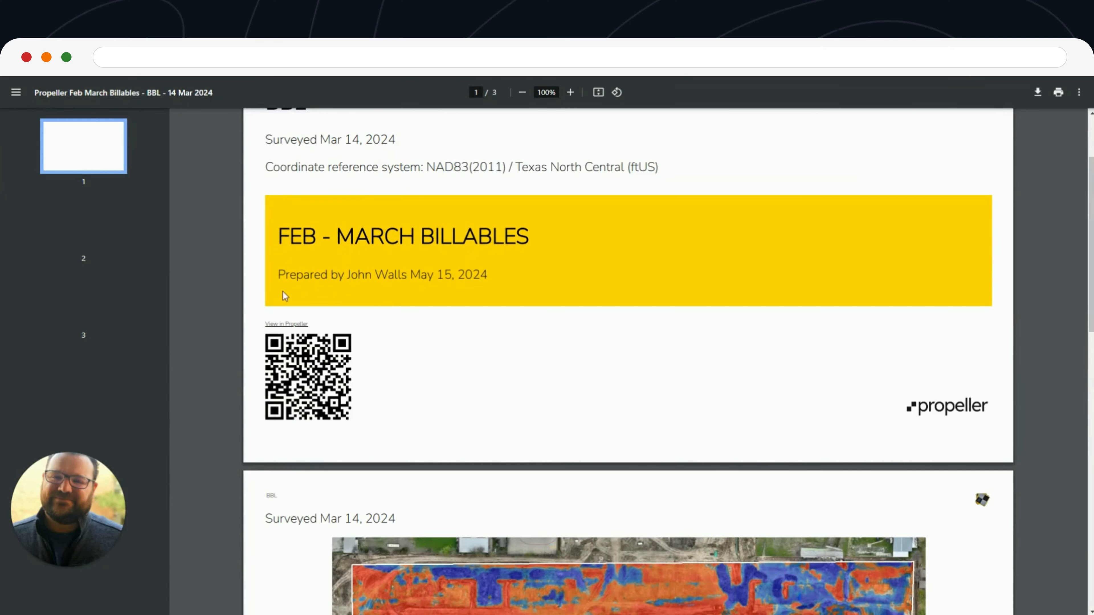
pyautogui.scroll(-1, 450, 321)
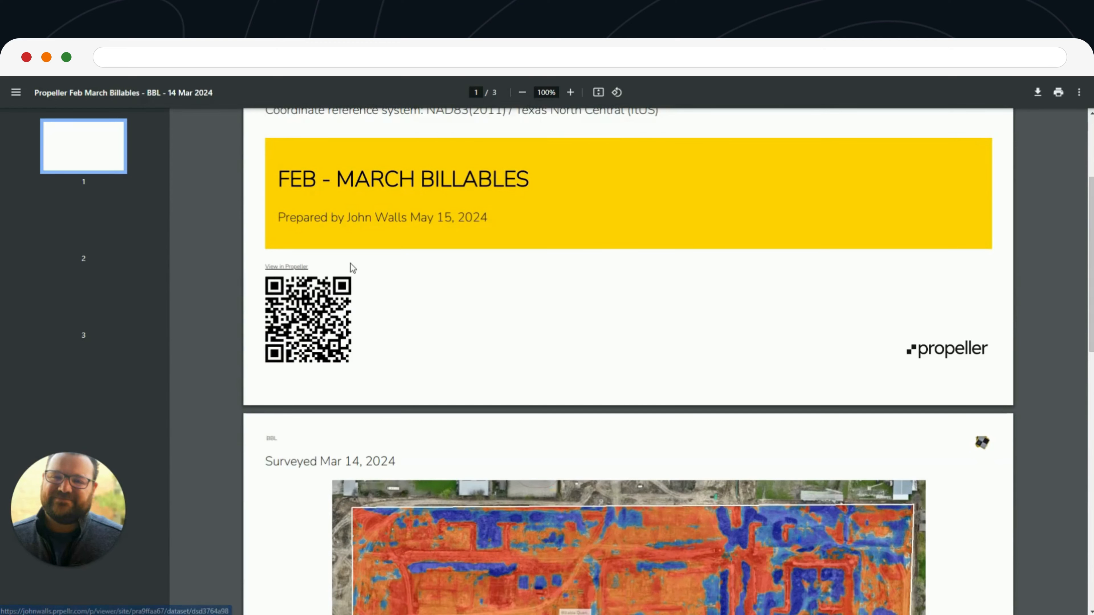
pyautogui.scroll(-4, 362, 286)
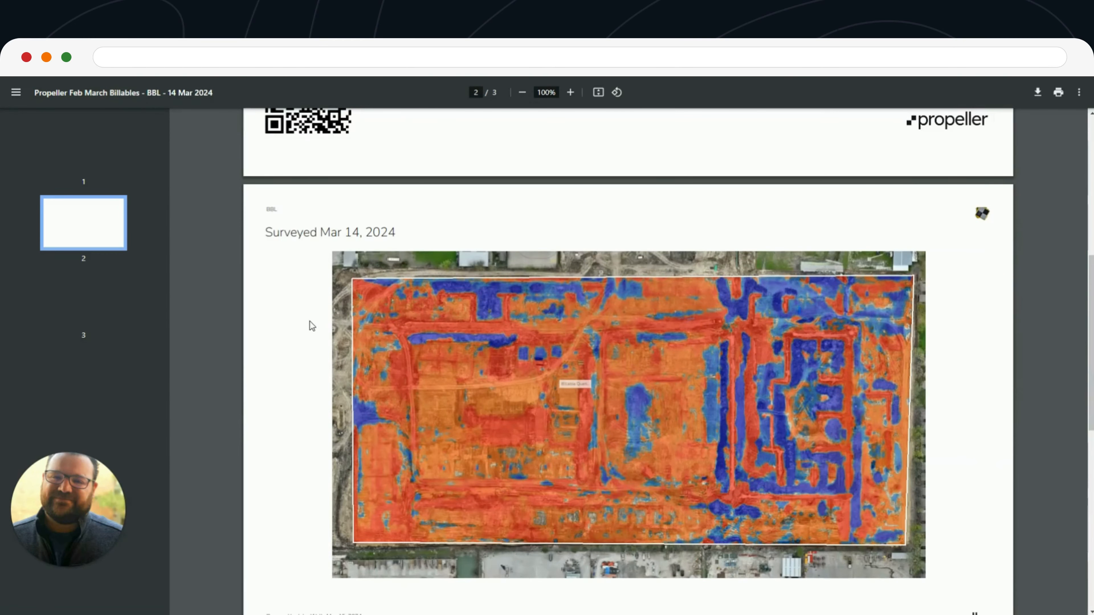
pyautogui.scroll(-1, 310, 314)
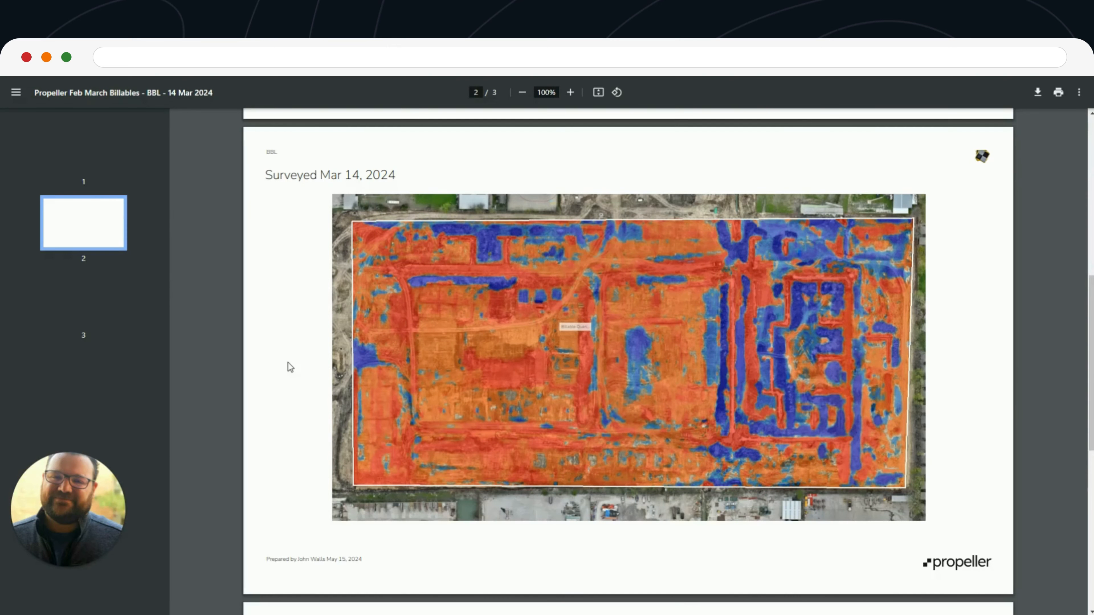
# Examine the Billable Quantity page of the PDF, including its survey dates, cut/fill volumes, description and elevation grid.
pyautogui.scroll(-5, 288, 366)
pyautogui.scroll(-2, 625, 358)
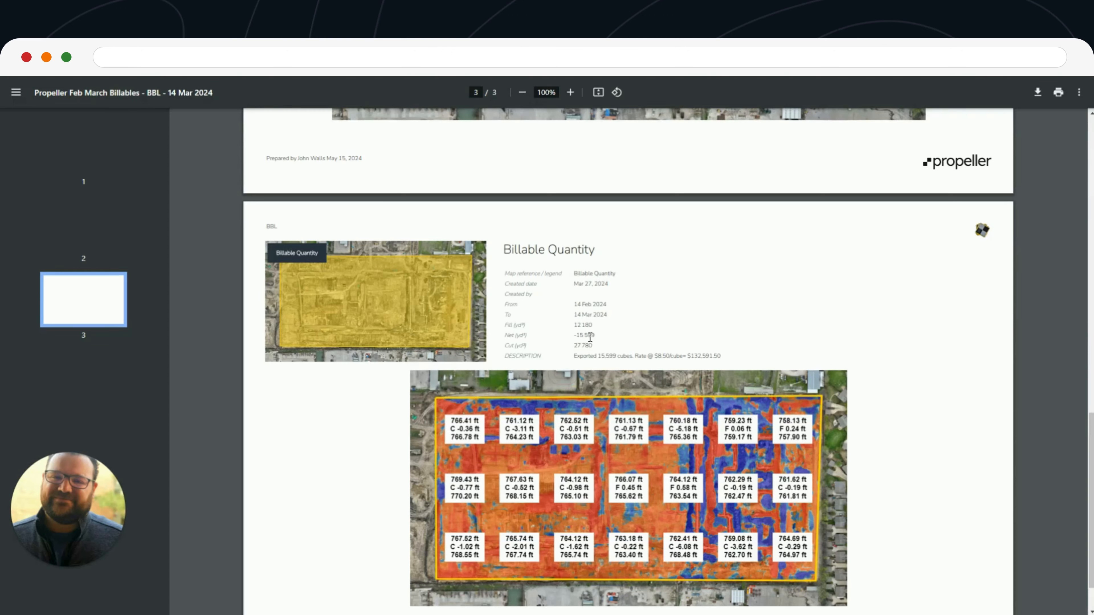
pyautogui.scroll(-2, 614, 361)
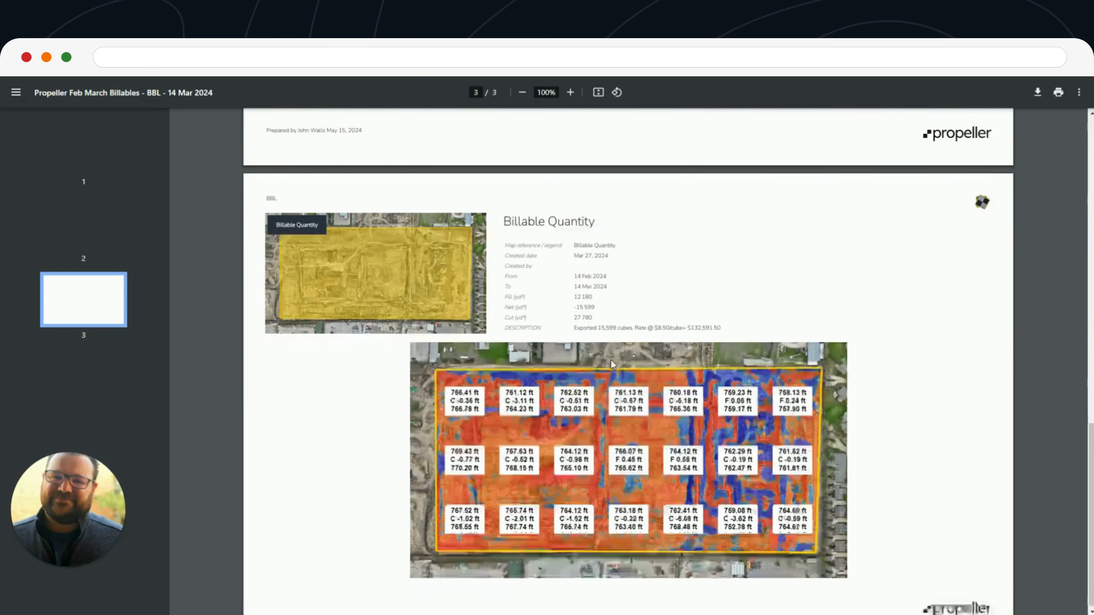
pyautogui.moveTo(688, 302); pyautogui.dragTo(730, 297)
pyautogui.click(729, 297)
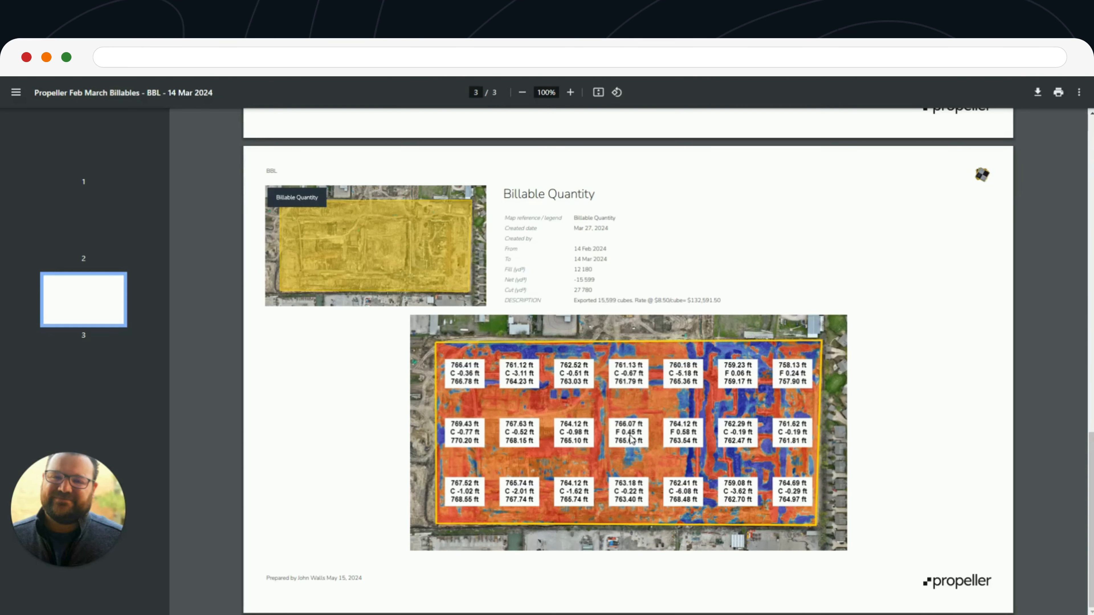
pyautogui.scroll(5, 630, 437)
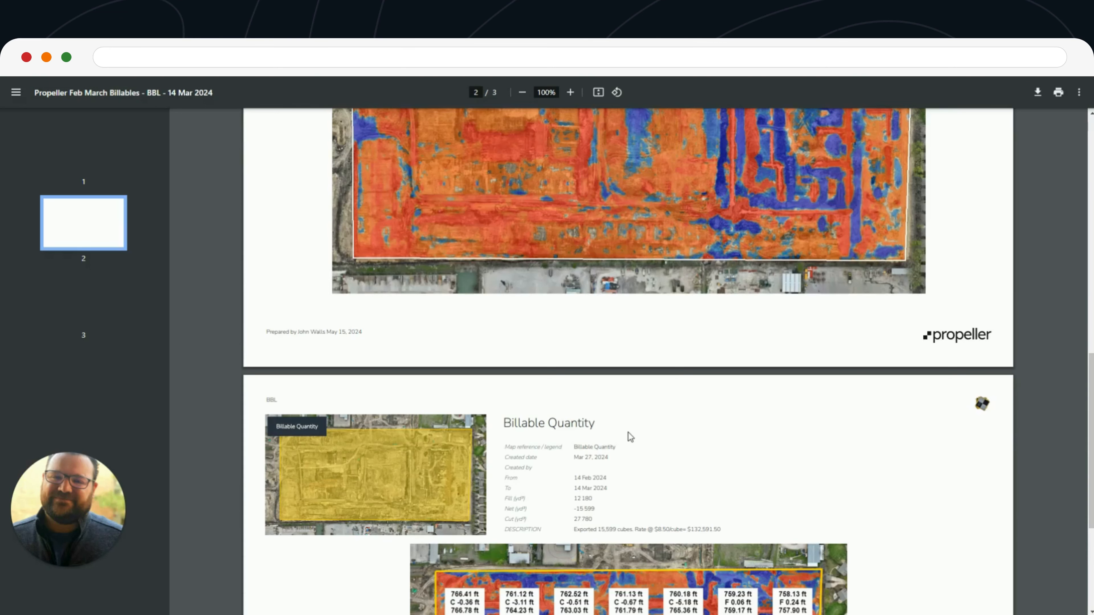